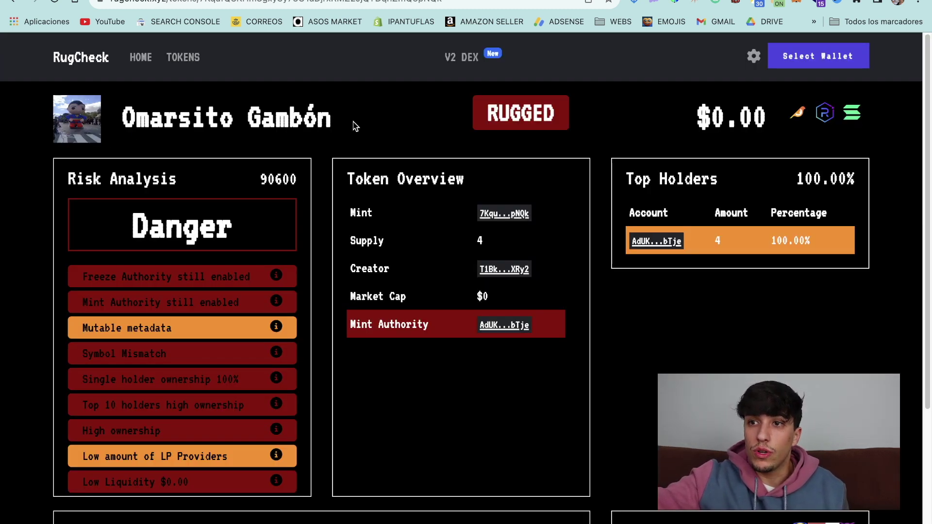
Scroll down the Solana Token Creator page to the liquidity pool section
{"action": "left_click_drag", "start_coordinate": [356, 126], "coordinate": [68, 121]}
{"action": "left_click", "coordinate": [273, 128]}
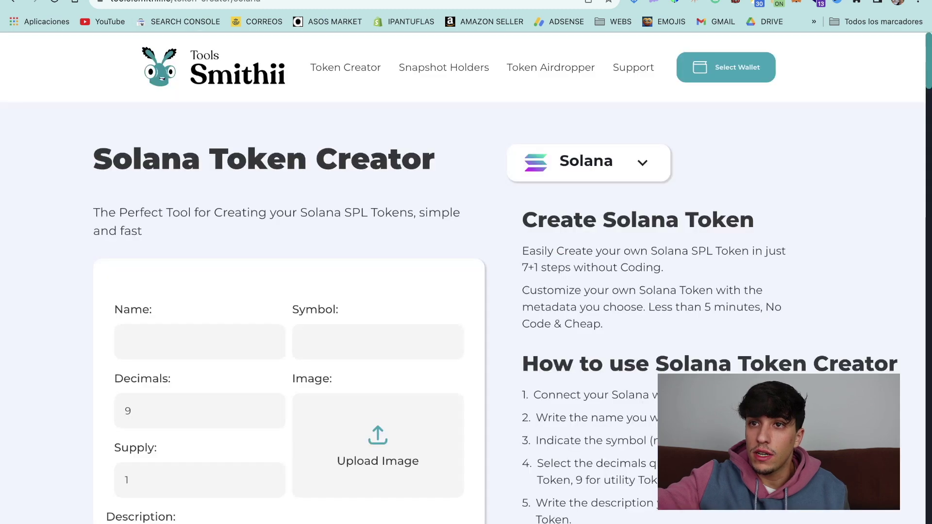
{"action": "scroll", "coordinate": [179, 42], "scroll_direction": "down", "scroll_amount": 3}
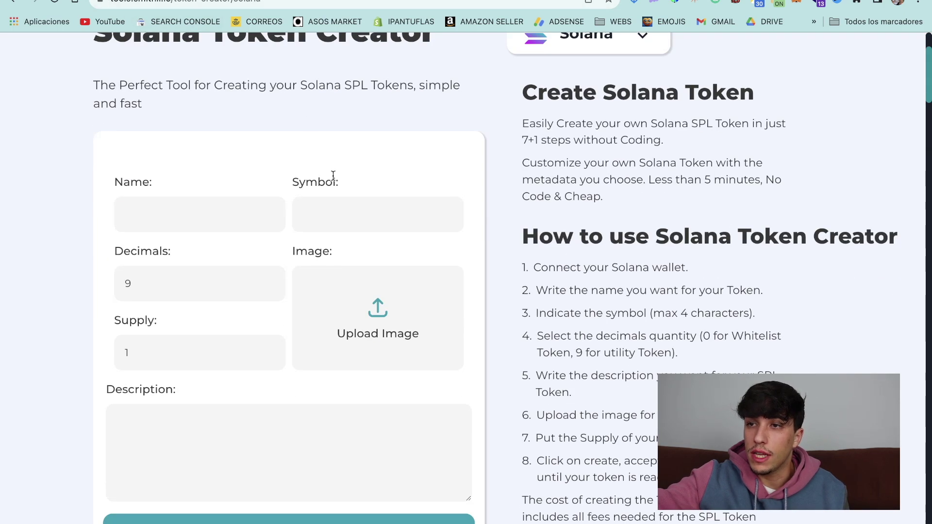
{"action": "scroll", "coordinate": [354, 219], "scroll_direction": "down", "scroll_amount": 3}
{"action": "scroll", "coordinate": [358, 254], "scroll_direction": "down", "scroll_amount": 5}
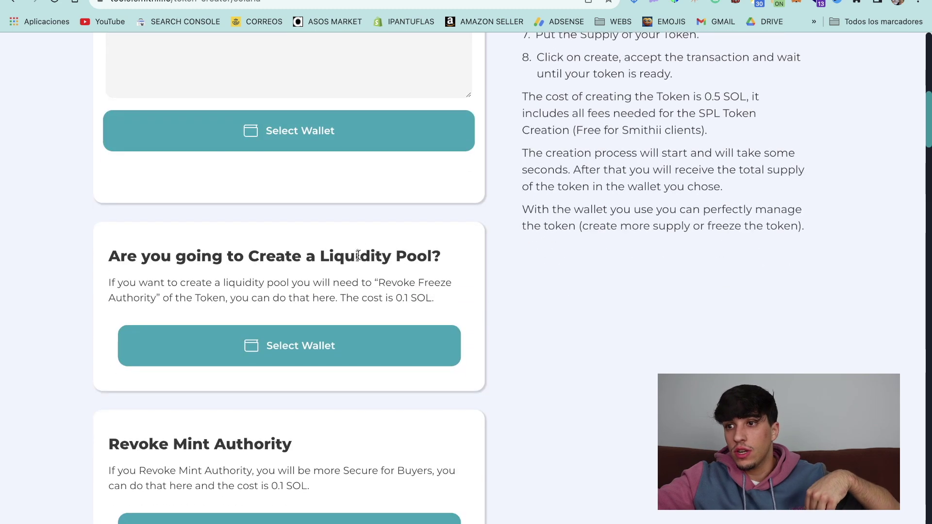
{"action": "scroll", "coordinate": [358, 255], "scroll_direction": "down", "scroll_amount": 2}
{"action": "scroll", "coordinate": [276, 306], "scroll_direction": "up", "scroll_amount": 3}
{"action": "scroll", "coordinate": [277, 287], "scroll_direction": "down", "scroll_amount": 1}
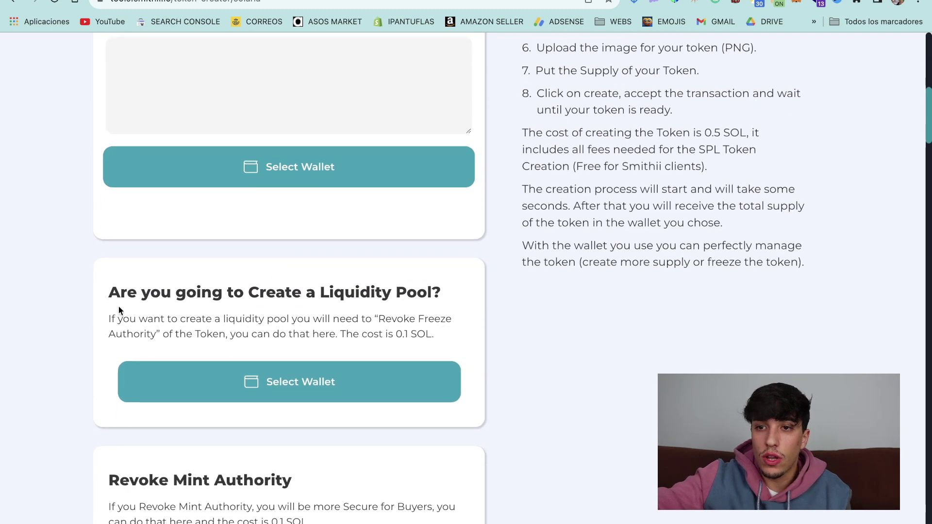
Highlight the 'Are you going to Create a Liquidity Pool?' heading and its freeze-authority explanation
{"action": "left_click_drag", "start_coordinate": [109, 290], "coordinate": [438, 290]}
{"action": "left_click", "coordinate": [438, 290]}
{"action": "left_click_drag", "start_coordinate": [109, 319], "coordinate": [320, 325]}
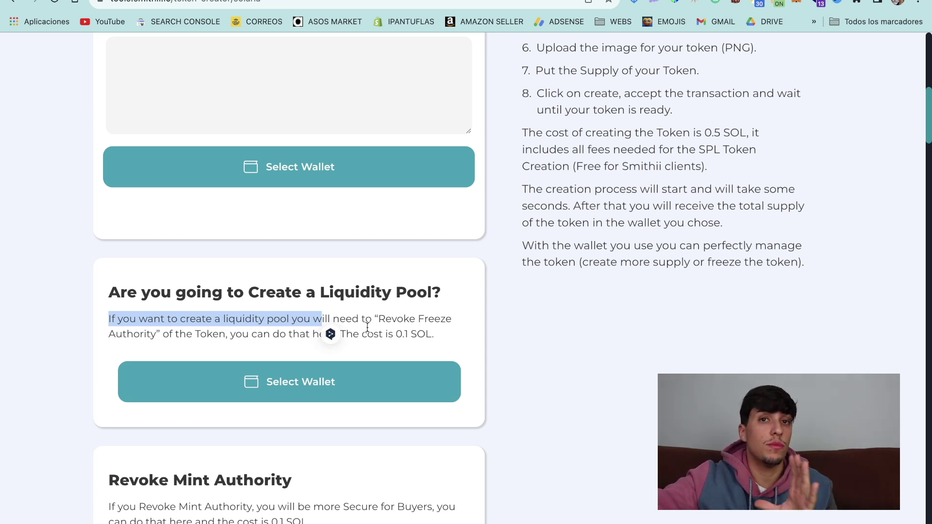
{"action": "left_click", "coordinate": [403, 330]}
{"action": "scroll", "coordinate": [447, 312], "scroll_direction": "up", "scroll_amount": 1}
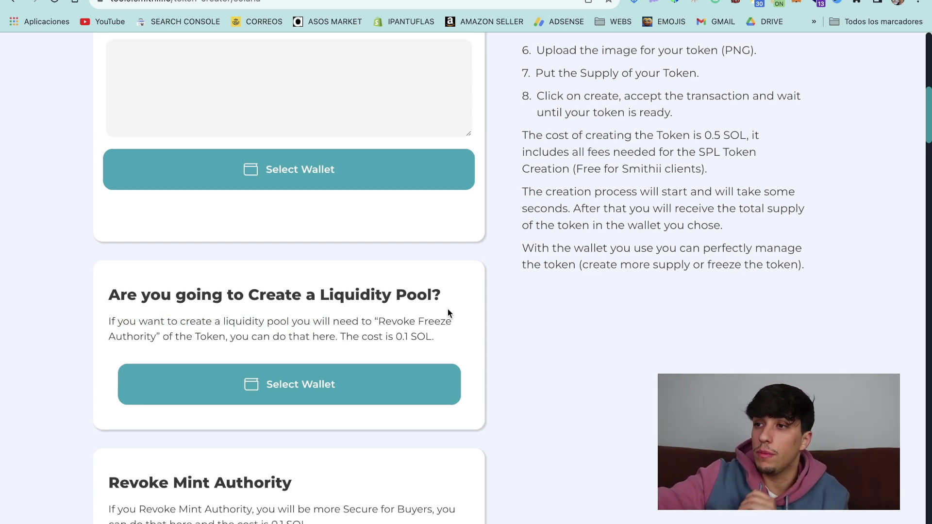
{"action": "scroll", "coordinate": [315, 393], "scroll_direction": "up", "scroll_amount": 1}
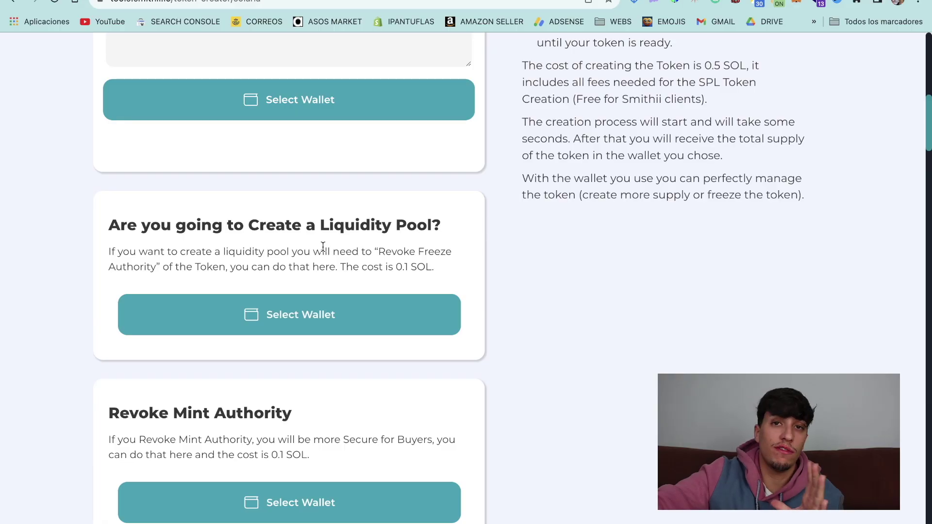
{"action": "scroll", "coordinate": [325, 245], "scroll_direction": "down", "scroll_amount": 1}
Connect the Phantom wallet to the freeze-authority revoke section
{"action": "left_click", "coordinate": [227, 310]}
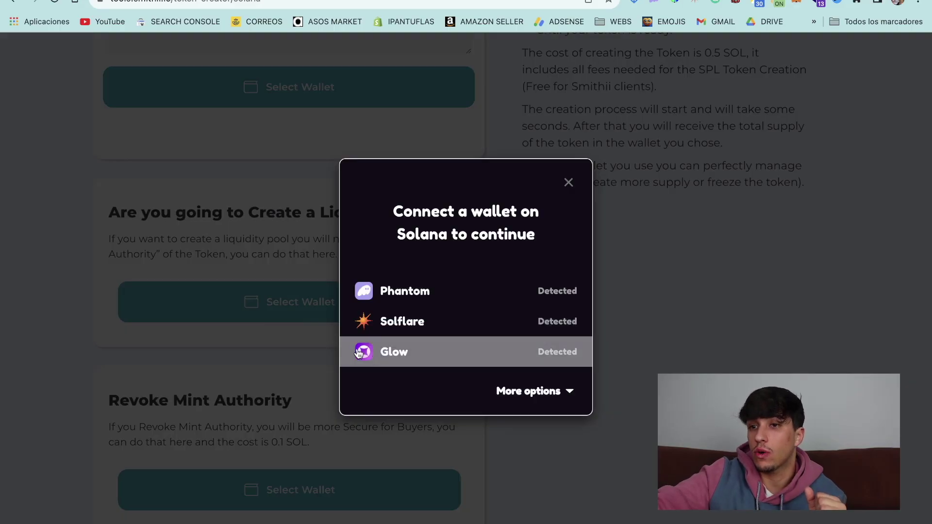
{"action": "left_click", "coordinate": [383, 292]}
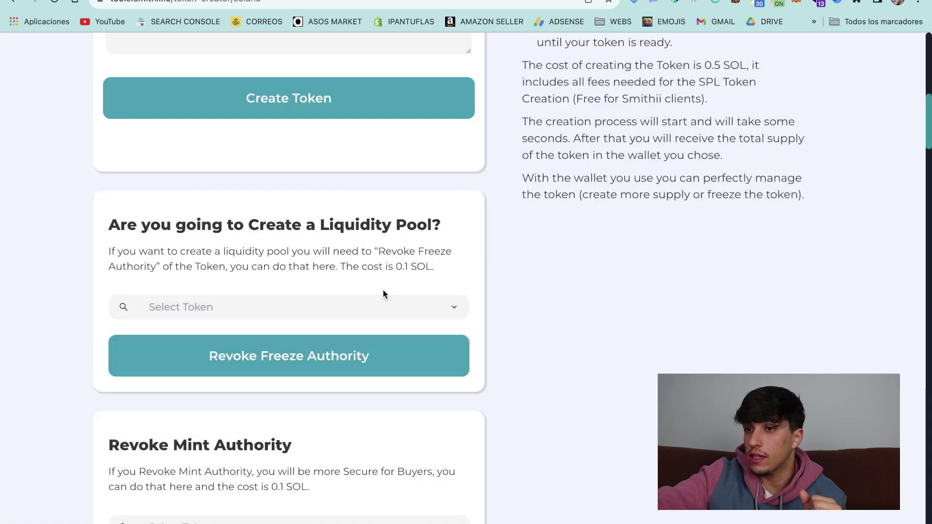
{"action": "scroll", "coordinate": [383, 291], "scroll_direction": "down", "scroll_amount": 1}
{"action": "scroll", "coordinate": [181, 289], "scroll_direction": "down", "scroll_amount": 3}
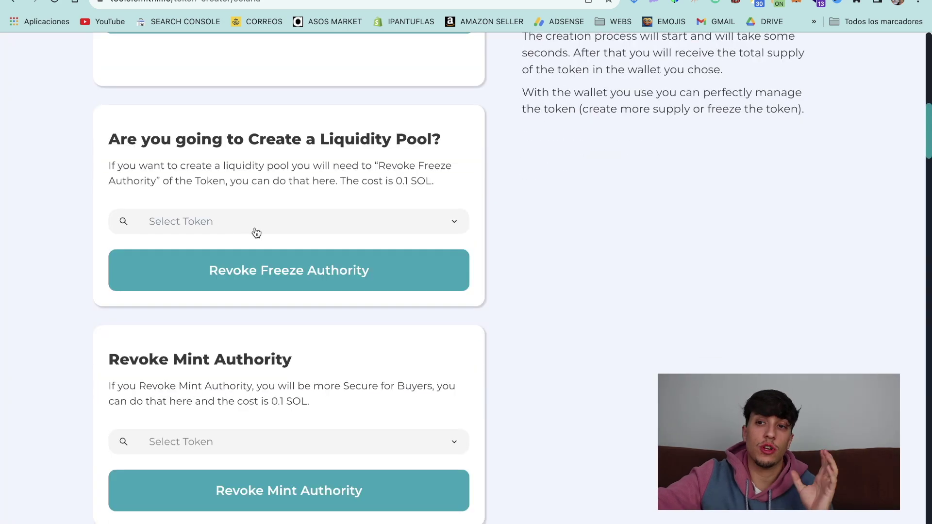
Browse the wallet's tokens in the Select Reward Token list
{"action": "left_click", "coordinate": [162, 224]}
{"action": "scroll", "coordinate": [485, 243], "scroll_direction": "down", "scroll_amount": 5}
{"action": "scroll", "coordinate": [495, 253], "scroll_direction": "down", "scroll_amount": 10}
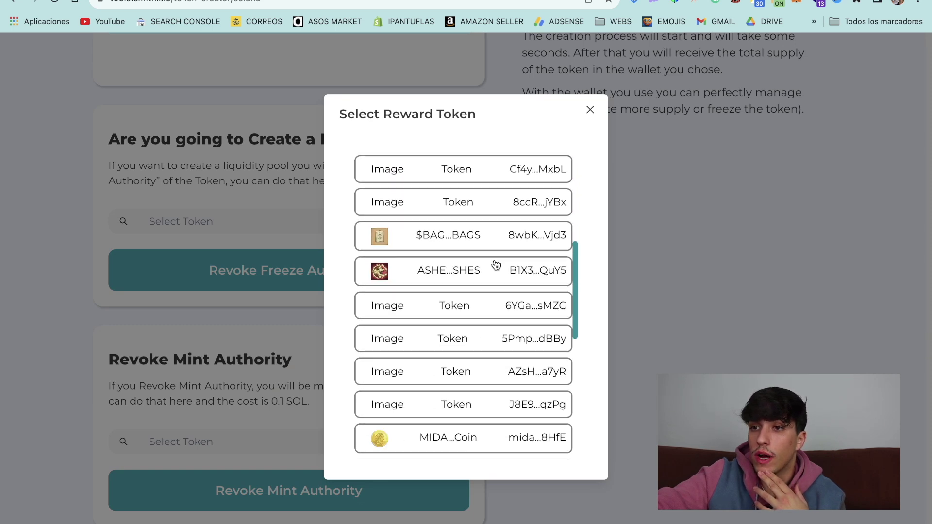
{"action": "scroll", "coordinate": [494, 275], "scroll_direction": "down", "scroll_amount": 1}
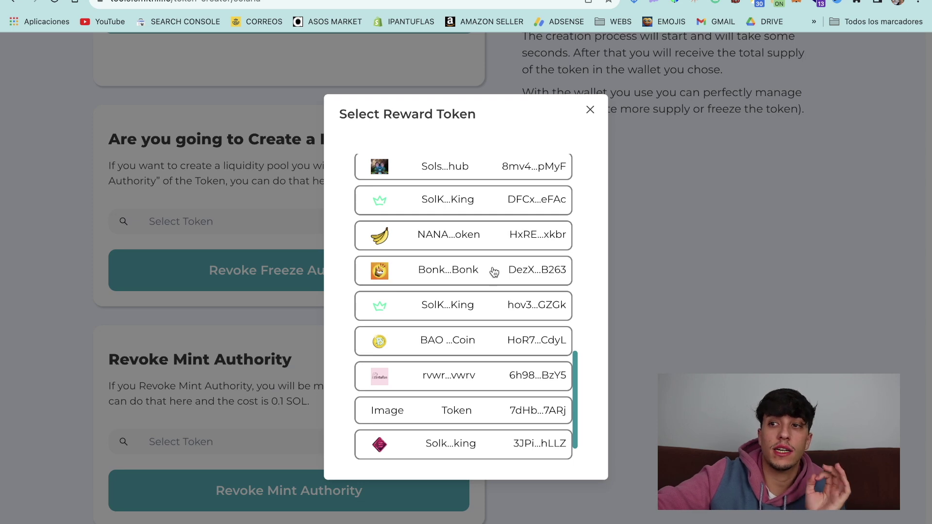
{"action": "scroll", "coordinate": [495, 271], "scroll_direction": "up", "scroll_amount": 5}
{"action": "scroll", "coordinate": [495, 270], "scroll_direction": "up", "scroll_amount": 7}
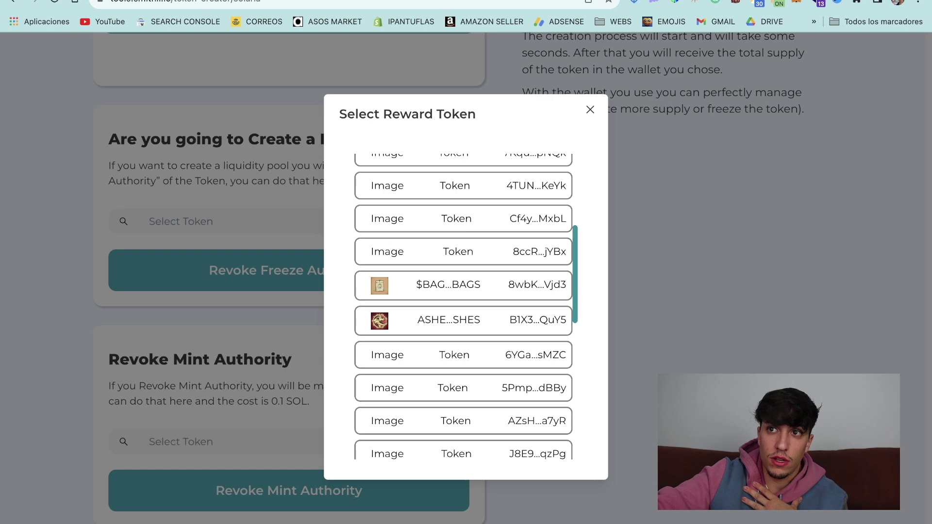
On SolanaFM, inspect the token's address, 4.000000000 supply, and still-assigned freeze authority
{"action": "left_click", "coordinate": [253, 1]}
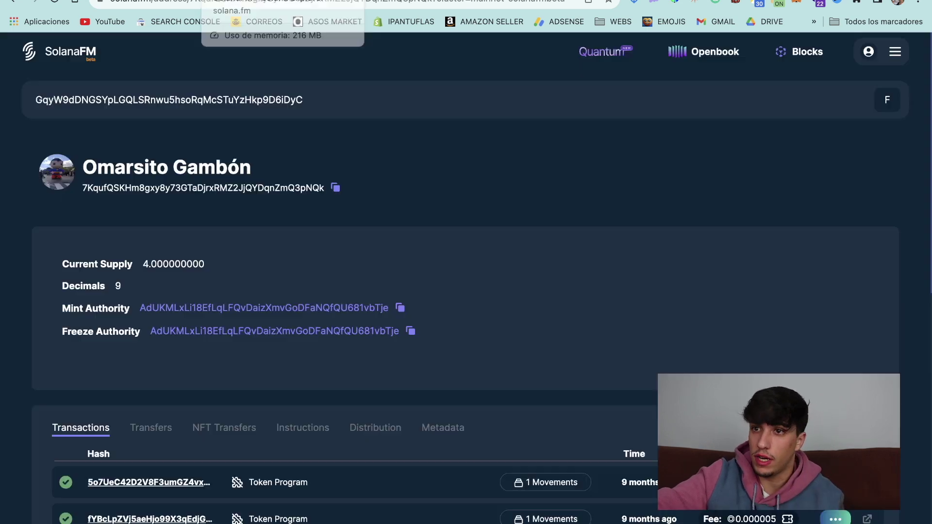
{"action": "left_click_drag", "start_coordinate": [91, 188], "coordinate": [107, 188]}
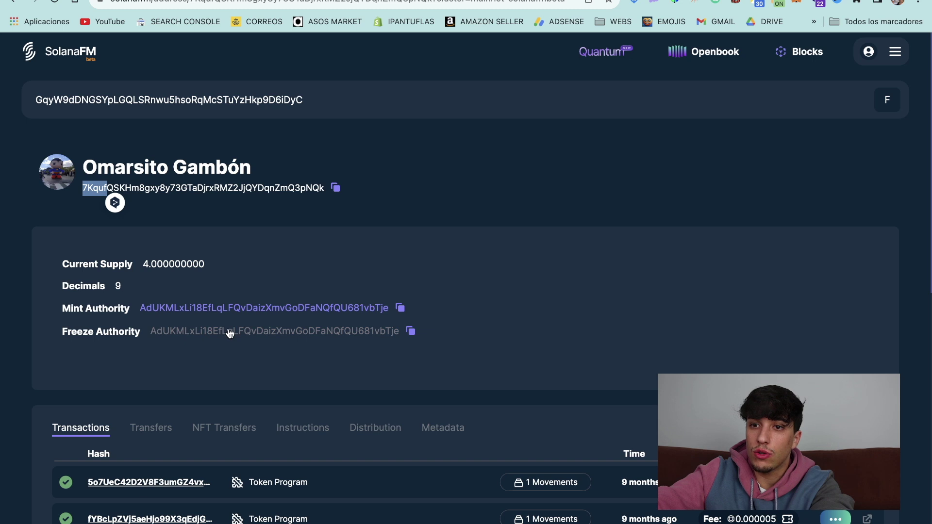
{"action": "left_click", "coordinate": [85, 190]}
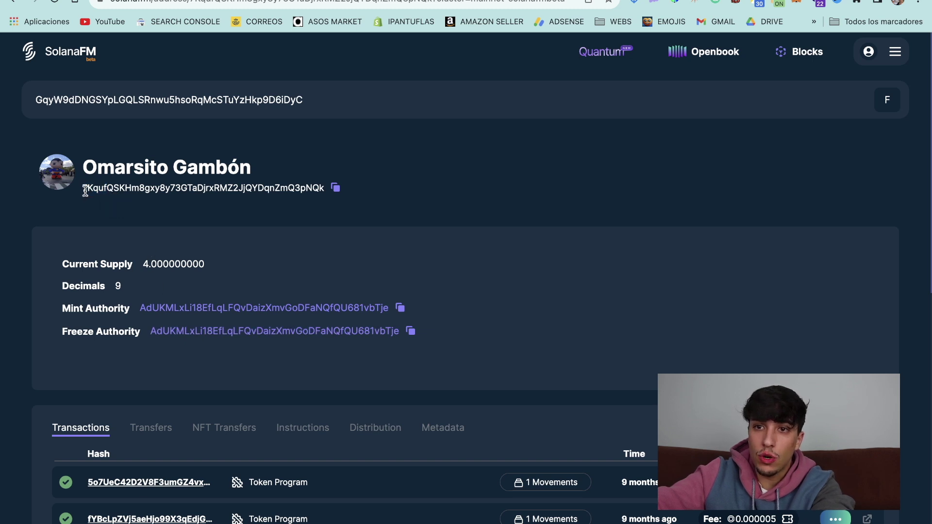
{"action": "left_click_drag", "start_coordinate": [84, 166], "coordinate": [99, 191]}
{"action": "left_click", "coordinate": [102, 191]}
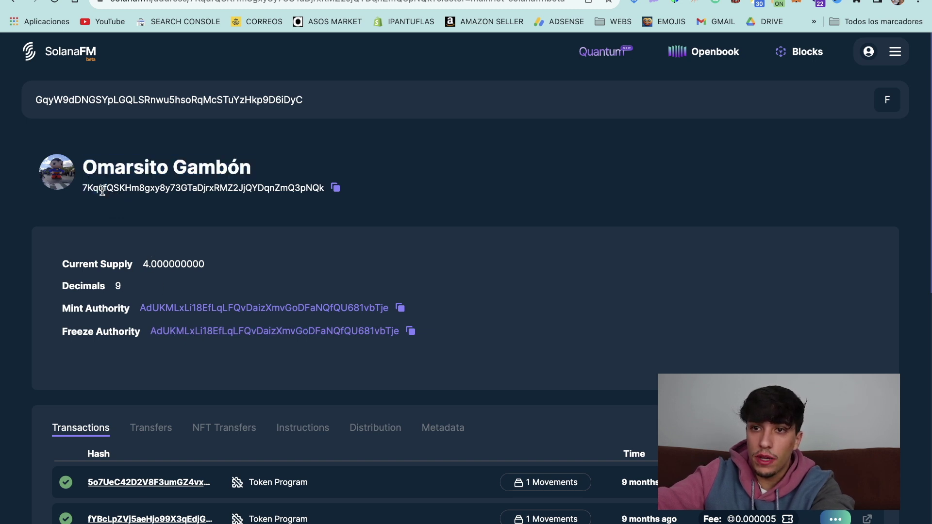
{"action": "left_click_drag", "start_coordinate": [85, 191], "coordinate": [82, 191]}
{"action": "key", "text": "super+c"}
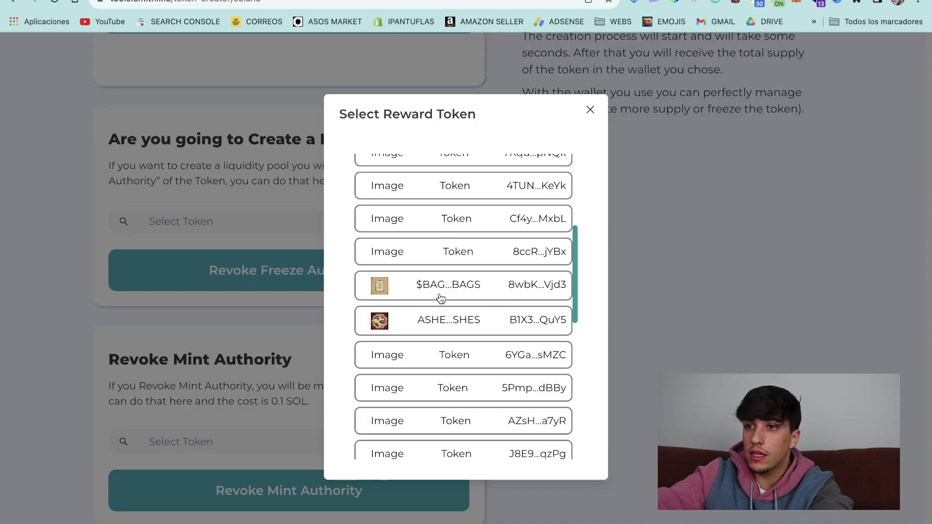
Pick the 7Kqu token and revoke its freeze authority, approving the 0.1 SOL transaction
{"action": "key", "text": "super+f"}
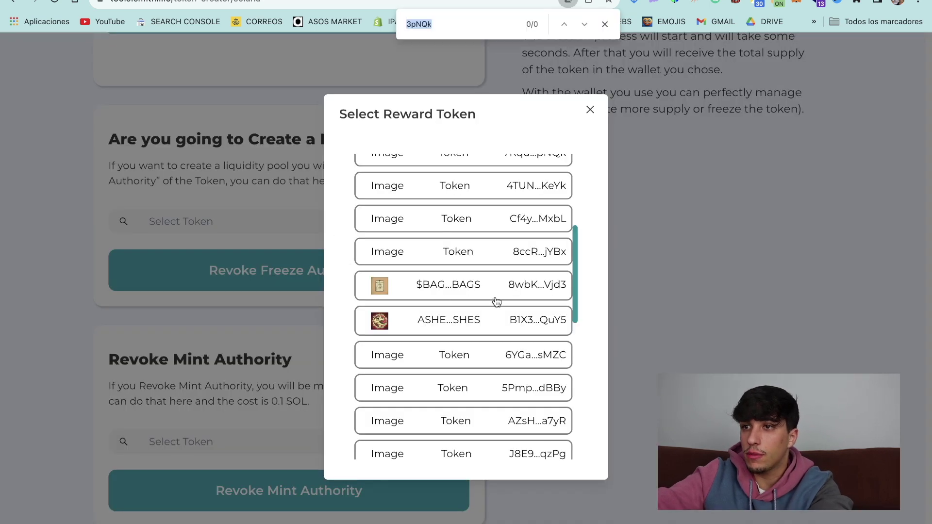
{"action": "key", "text": "super+v"}
{"action": "scroll", "coordinate": [509, 298], "scroll_direction": "up", "scroll_amount": 1}
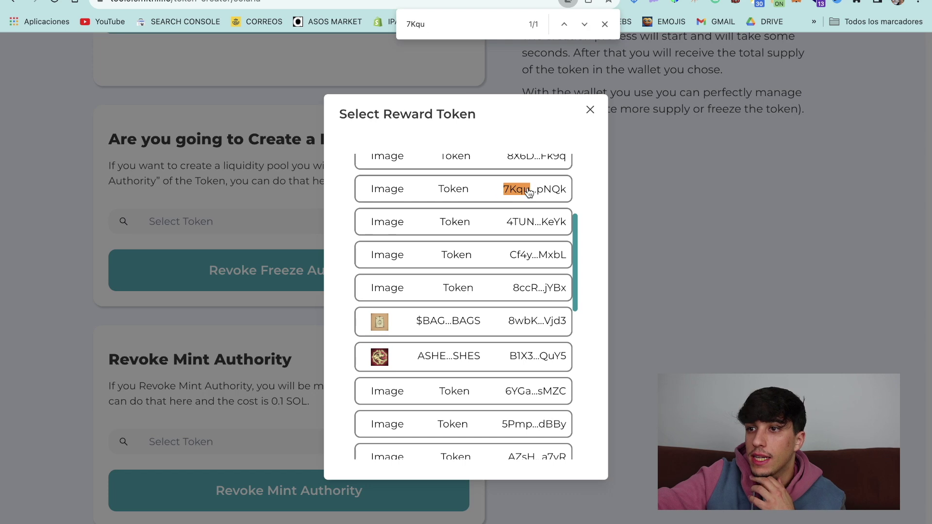
{"action": "left_click", "coordinate": [517, 193]}
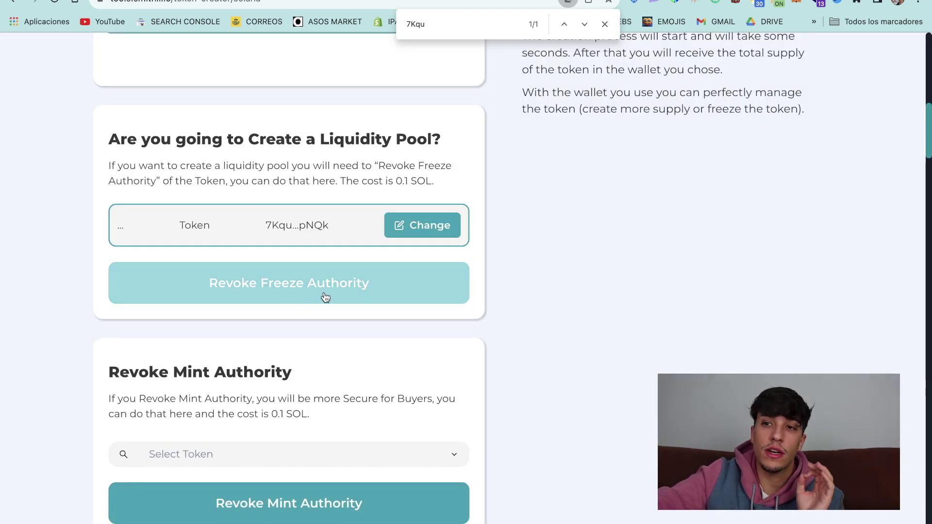
{"action": "key", "text": "ctrl+super+f"}
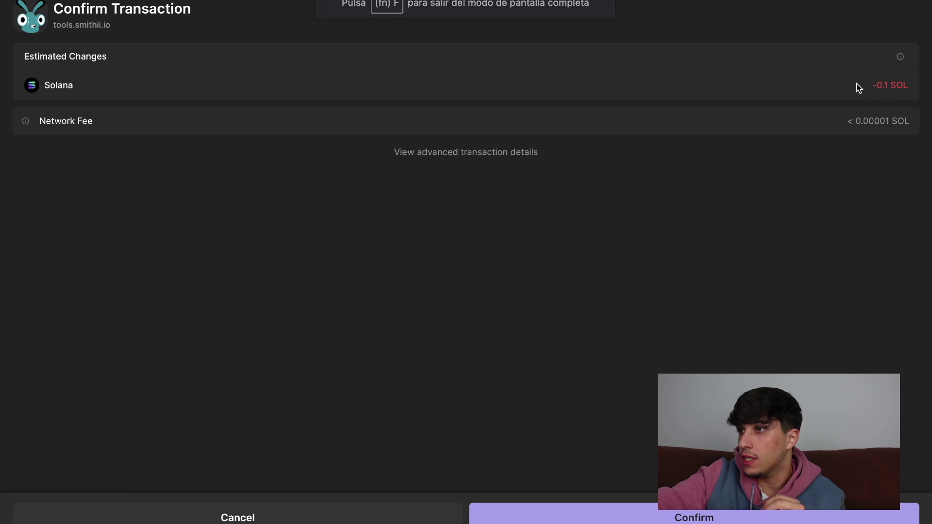
{"action": "left_click", "coordinate": [614, 514]}
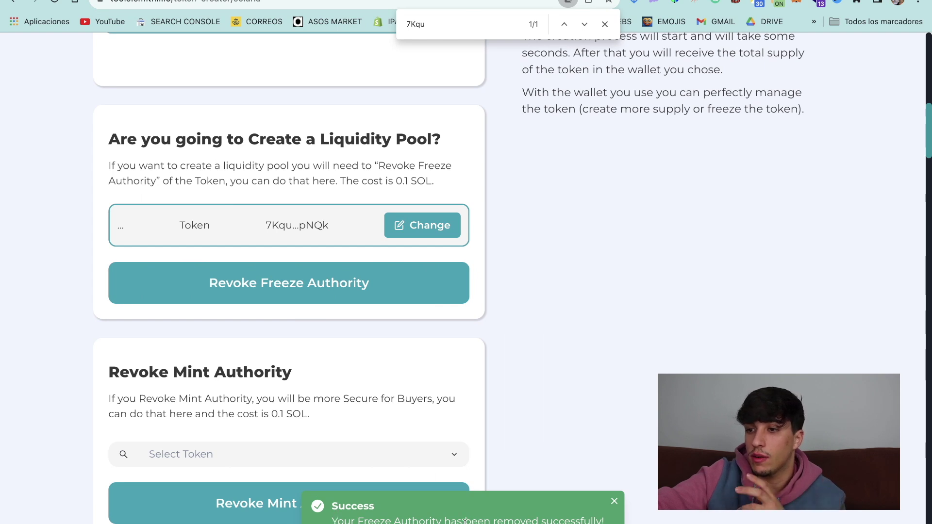
{"action": "key", "text": "ctrl+Tab"}
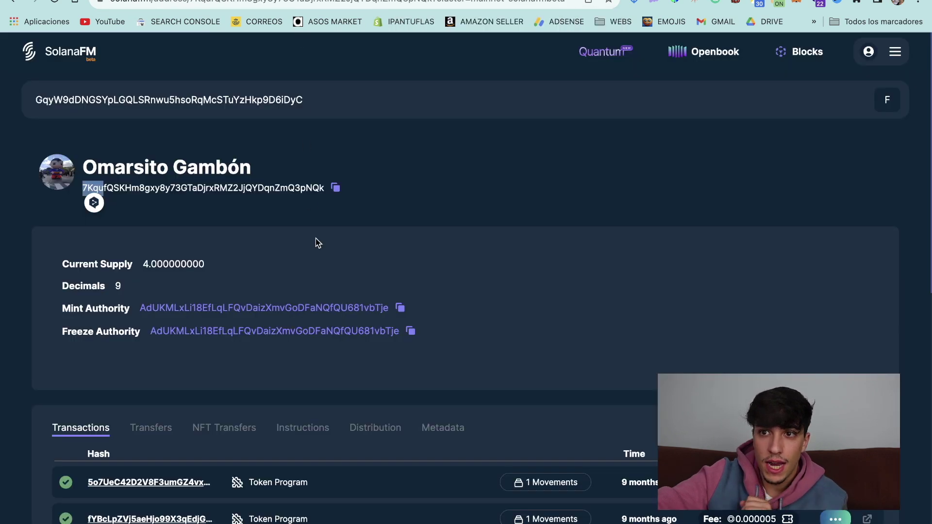
Compare the refreshed token rows, confirming only Mint Authority remains and Freeze Authority is gone
{"action": "left_click", "coordinate": [299, 278]}
{"action": "left_click_drag", "start_coordinate": [61, 336], "coordinate": [510, 339]}
{"action": "left_click", "coordinate": [502, 326]}
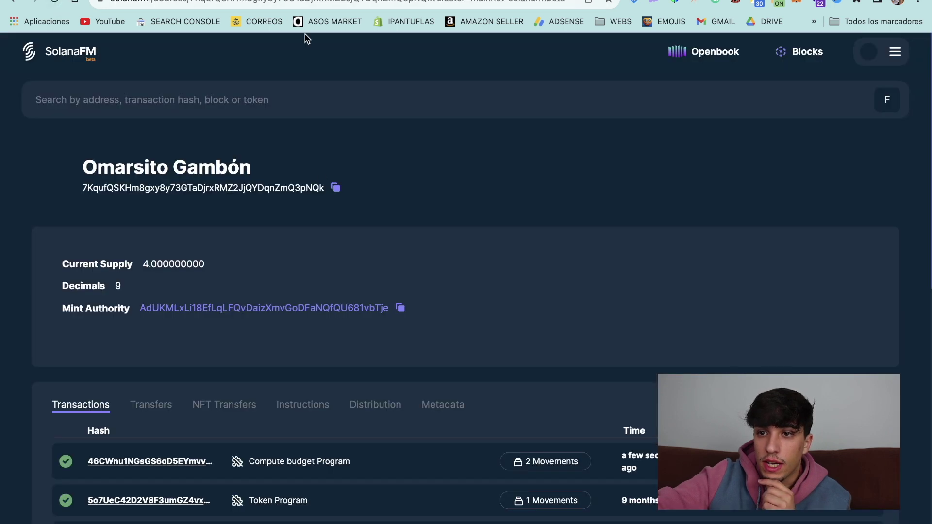
{"action": "left_click_drag", "start_coordinate": [53, 316], "coordinate": [394, 343]}
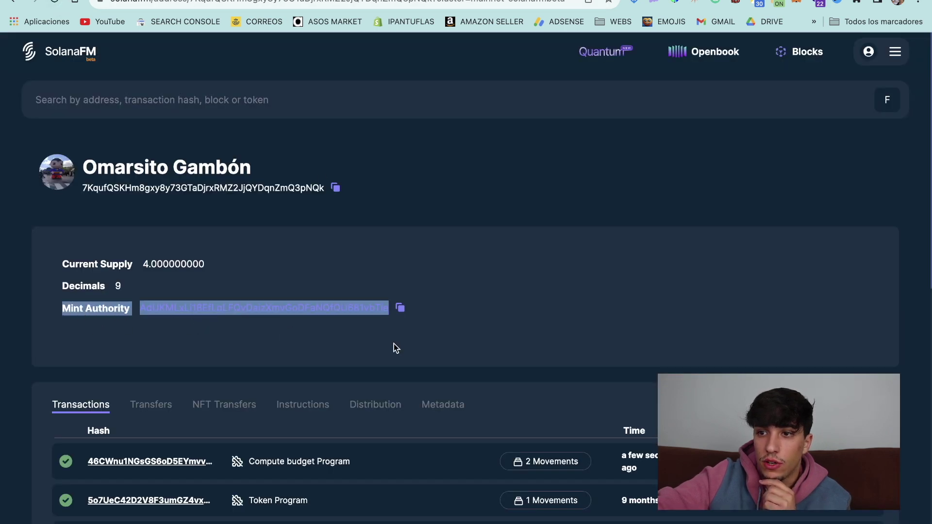
{"action": "left_click", "coordinate": [433, 348]}
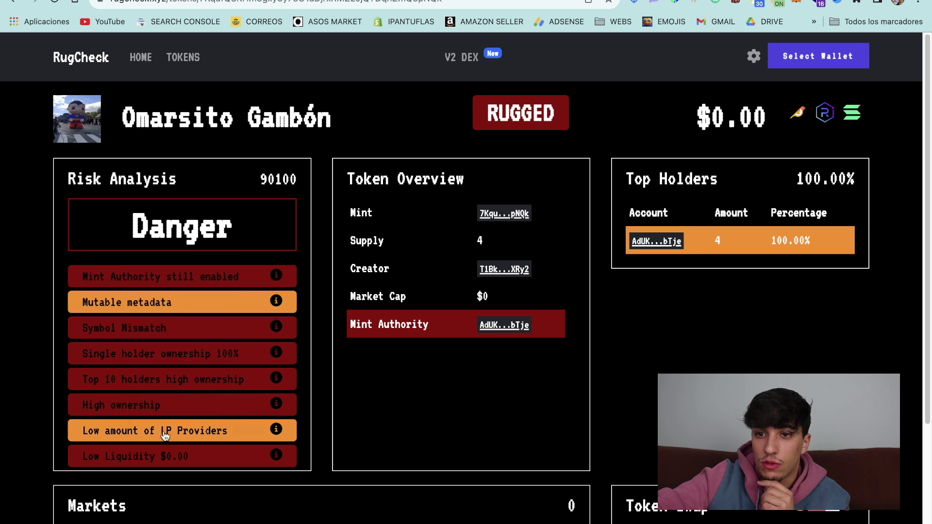
{"action": "scroll", "coordinate": [206, 335], "scroll_direction": "down", "scroll_amount": 1}
{"action": "scroll", "coordinate": [206, 335], "scroll_direction": "up", "scroll_amount": 1}
{"action": "key", "text": "ctrl+f"}
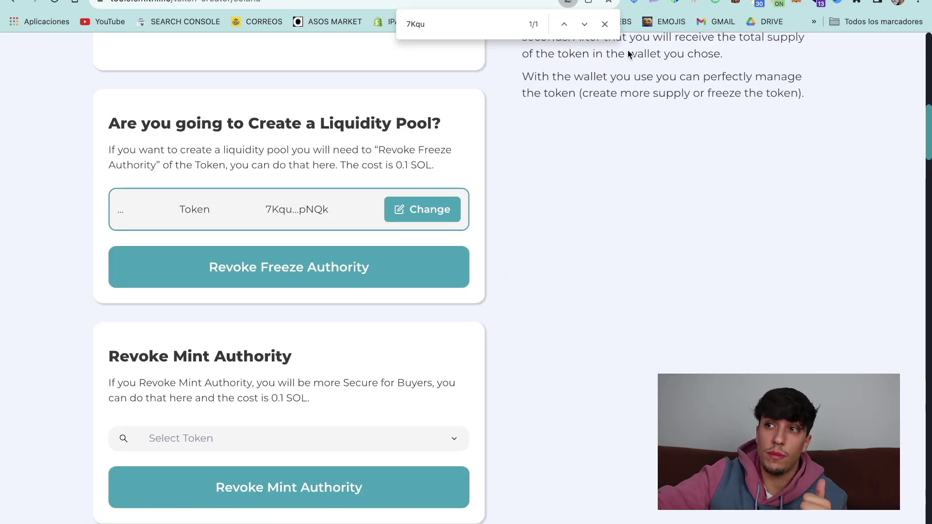
{"action": "left_click", "coordinate": [604, 25]}
{"action": "scroll", "coordinate": [499, 359], "scroll_direction": "down", "scroll_amount": 1}
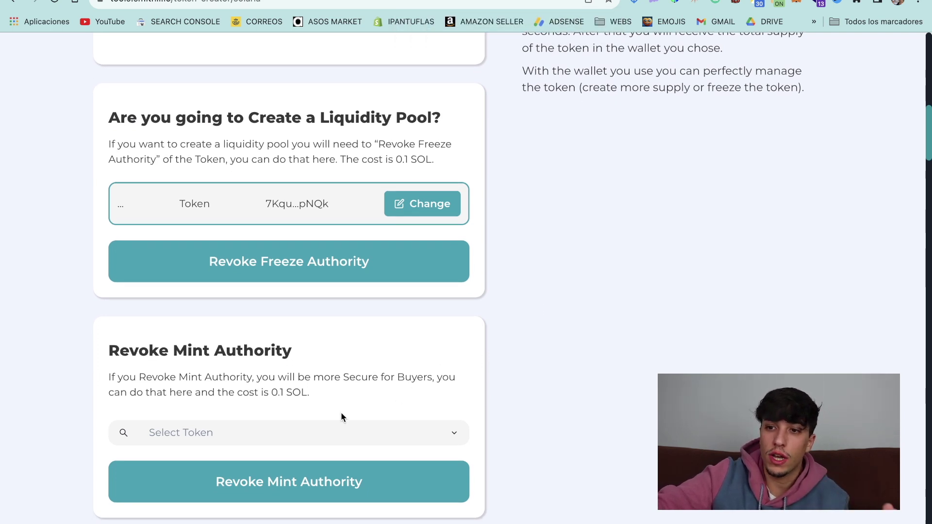
{"action": "scroll", "coordinate": [185, 385], "scroll_direction": "down", "scroll_amount": 3}
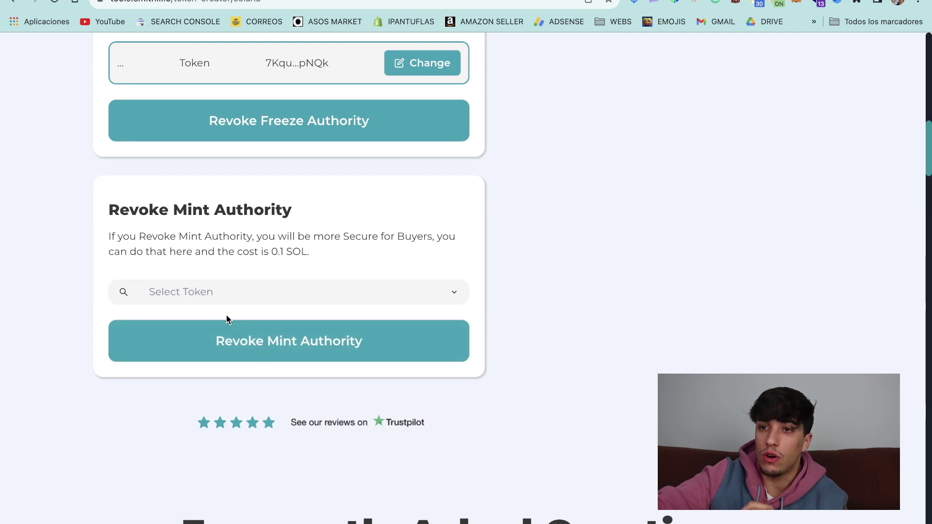
{"action": "left_click", "coordinate": [341, 302]}
{"action": "left_click", "coordinate": [263, 351]}
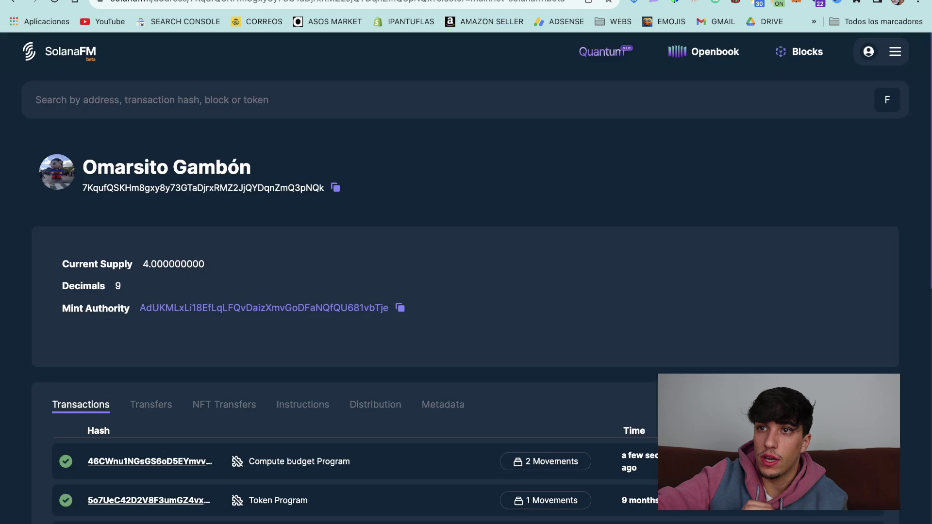
{"action": "left_click_drag", "start_coordinate": [88, 304], "coordinate": [474, 327]}
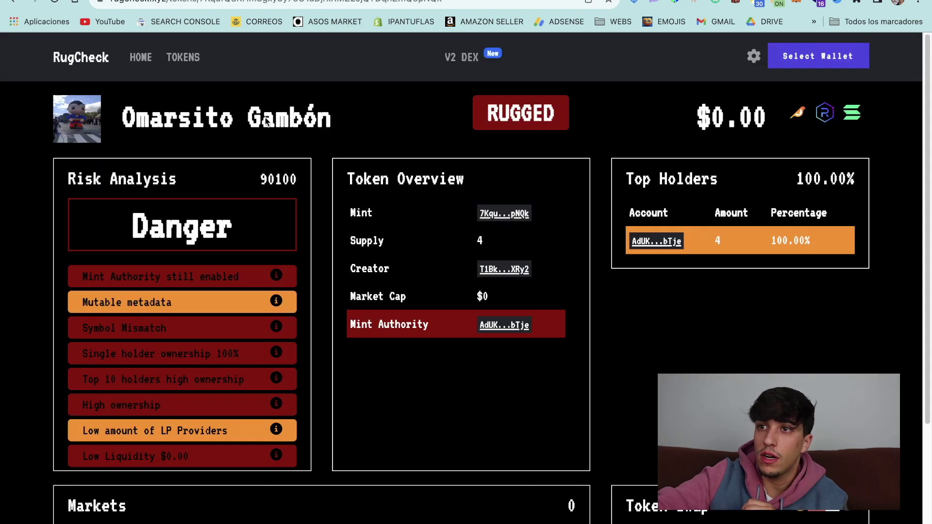
{"action": "scroll", "coordinate": [185, 305], "scroll_direction": "down", "scroll_amount": 2}
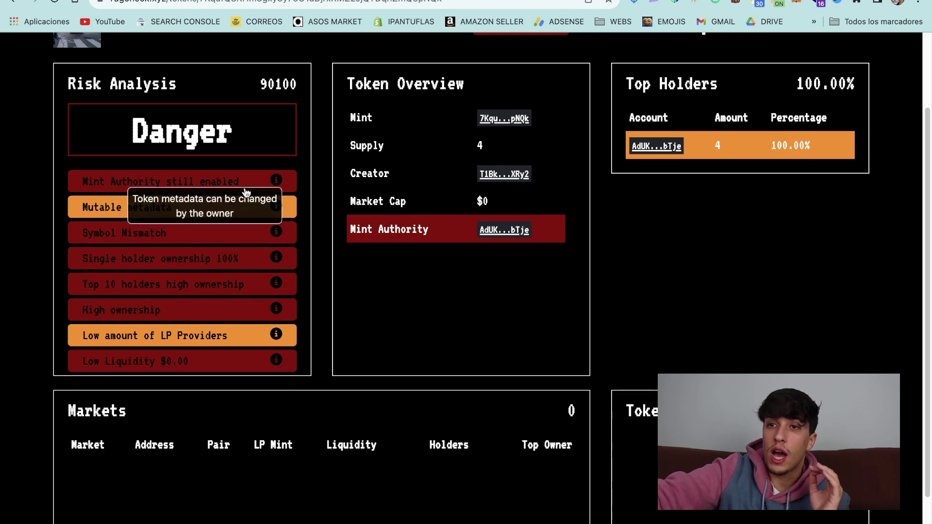
{"action": "scroll", "coordinate": [219, 157], "scroll_direction": "up", "scroll_amount": 1}
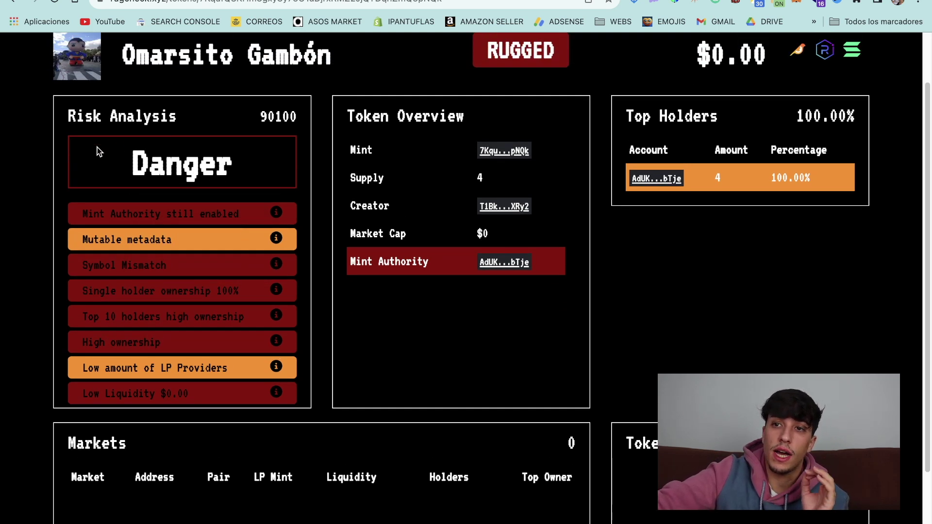
{"action": "left_click_drag", "start_coordinate": [106, 159], "coordinate": [233, 191]}
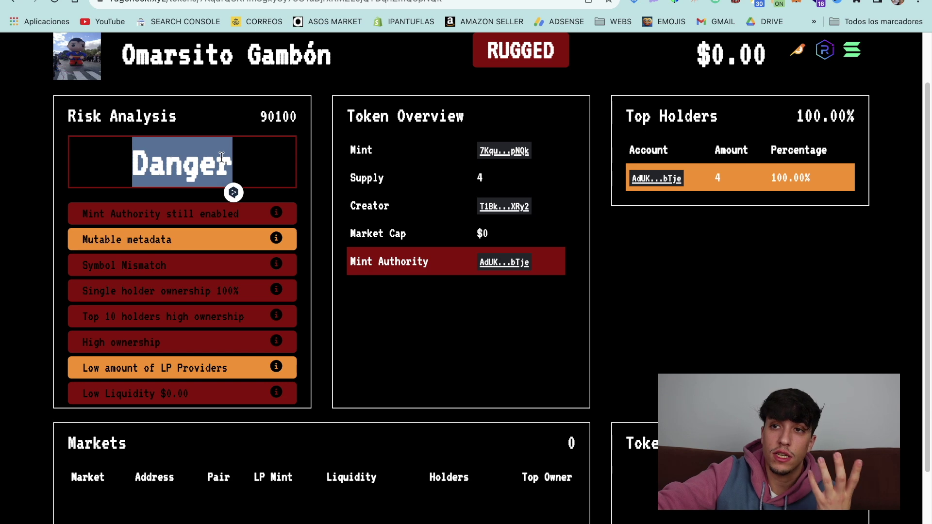
{"action": "left_click", "coordinate": [189, 162]}
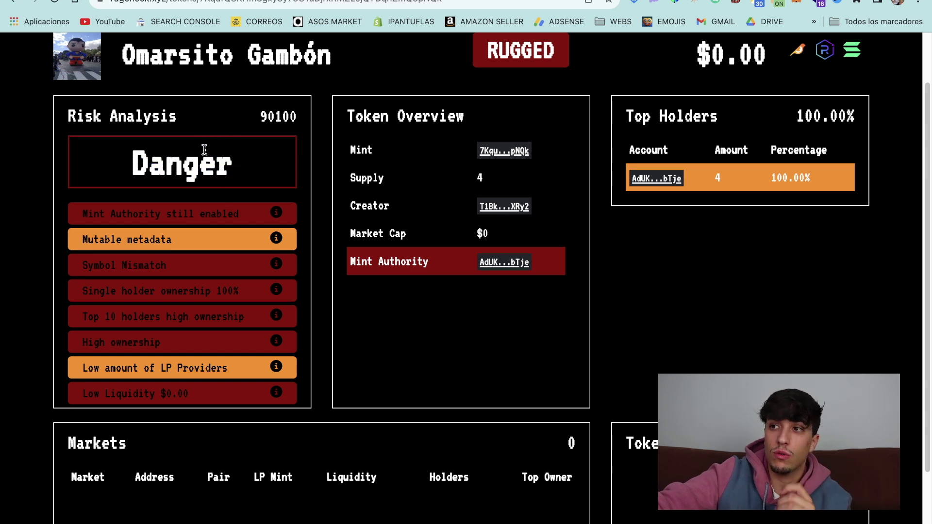